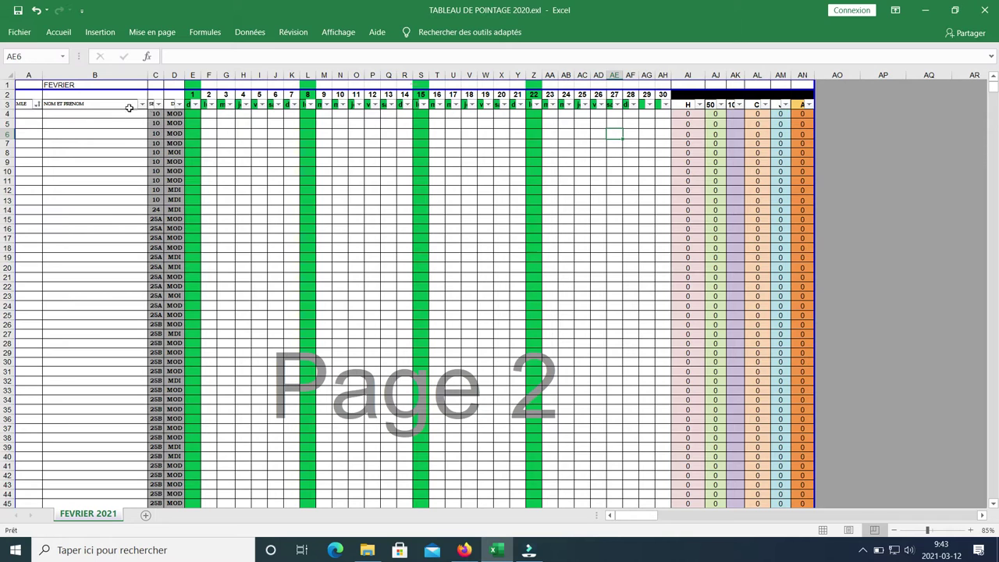
Enter an employee number in each of cells A4 to A8 and apply the MLE filter with all values selected
left_click(153, 106)
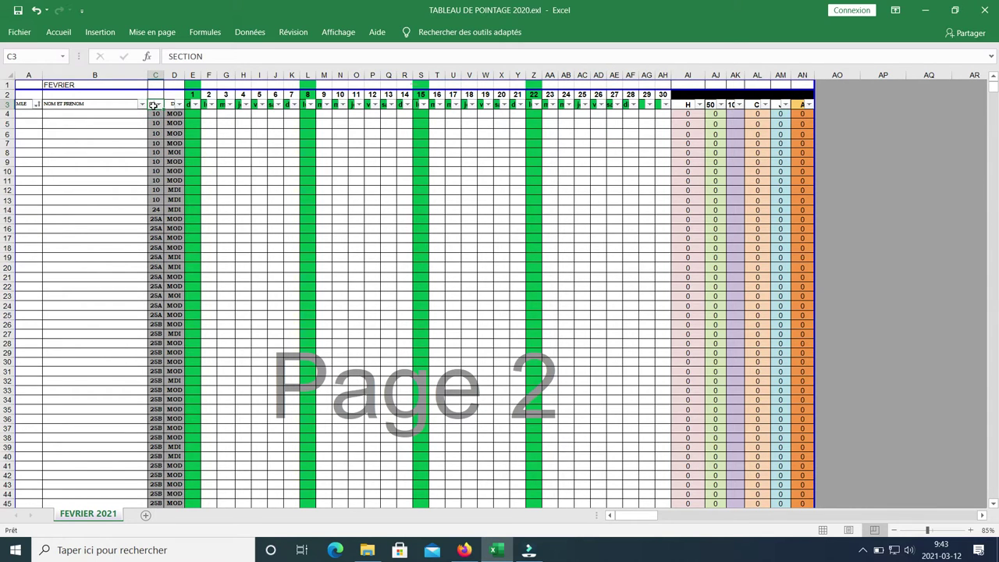
left_click(29, 115)
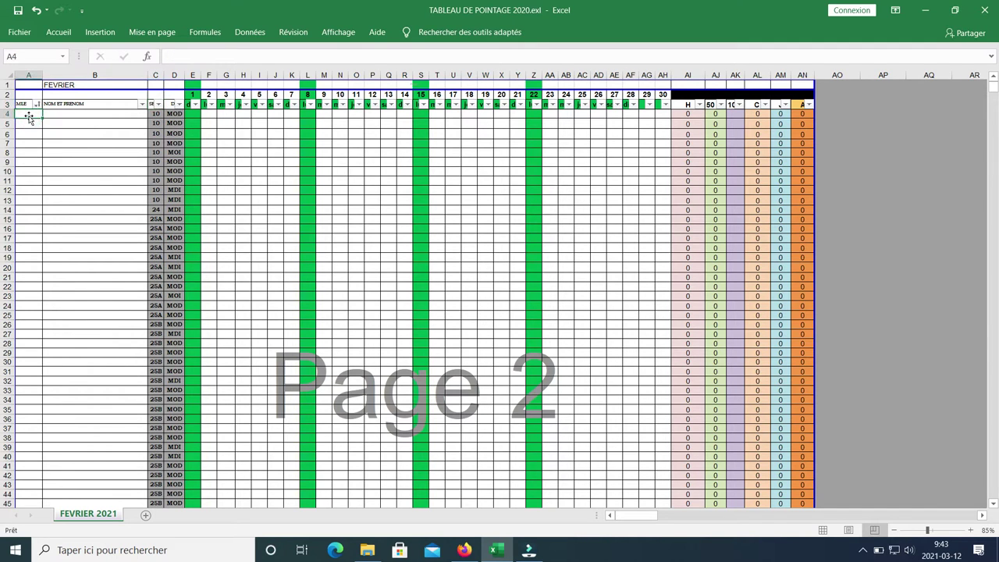
key("Down")
type("2")
key("Return")
type("3")
key("Return")
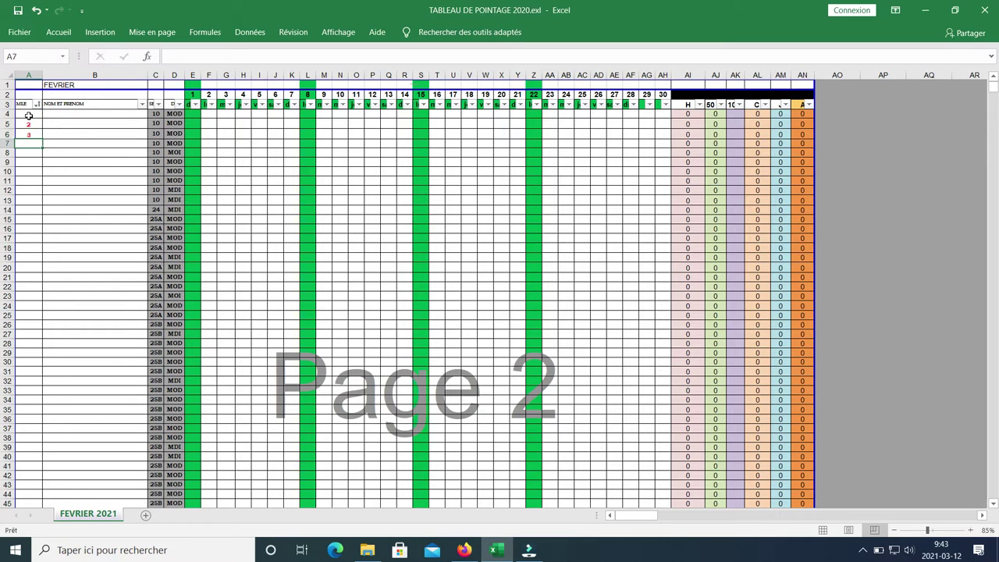
type("4")
key("Return")
type("9512")
key("Return")
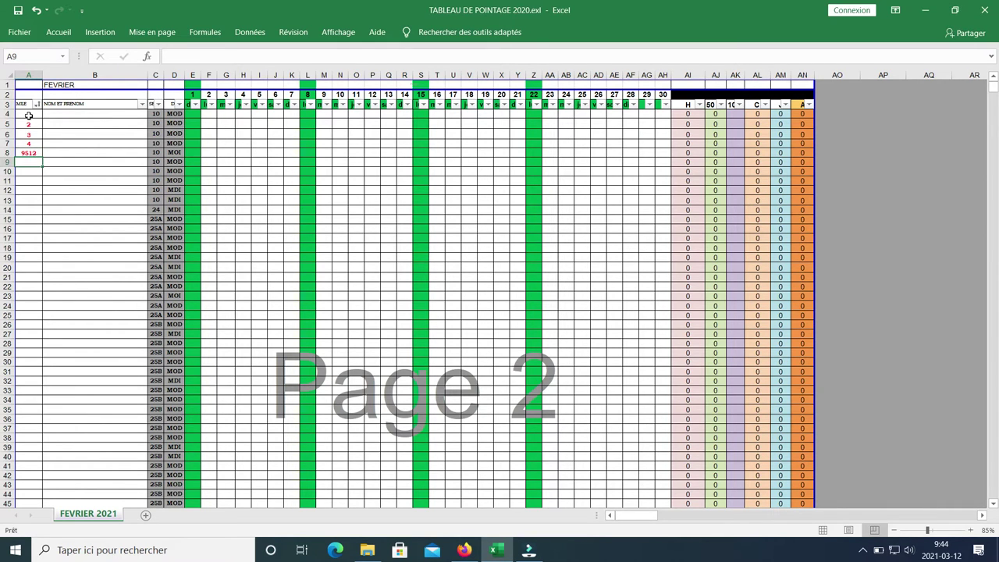
key("Return")
key("Up")
left_click(36, 106)
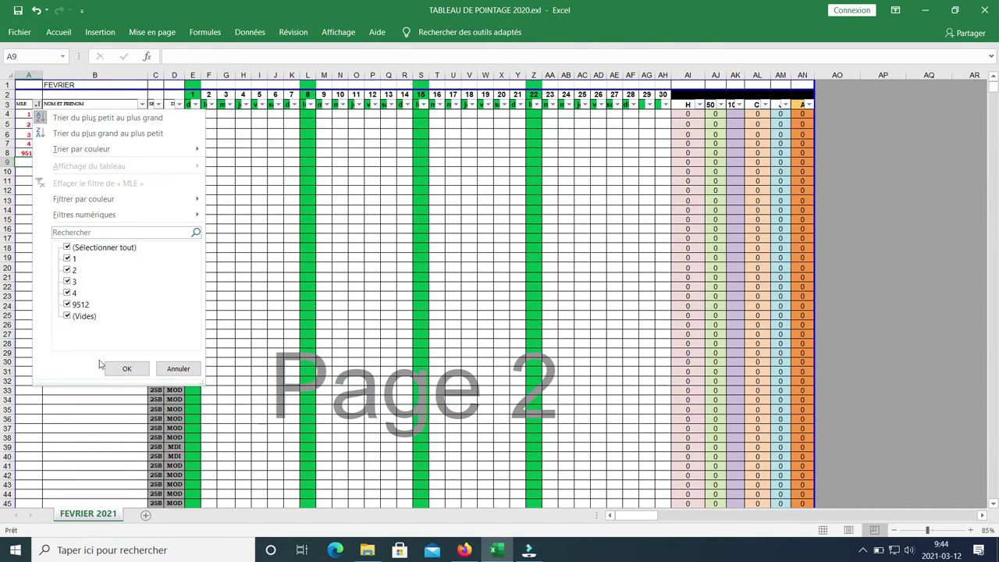
left_click(127, 368)
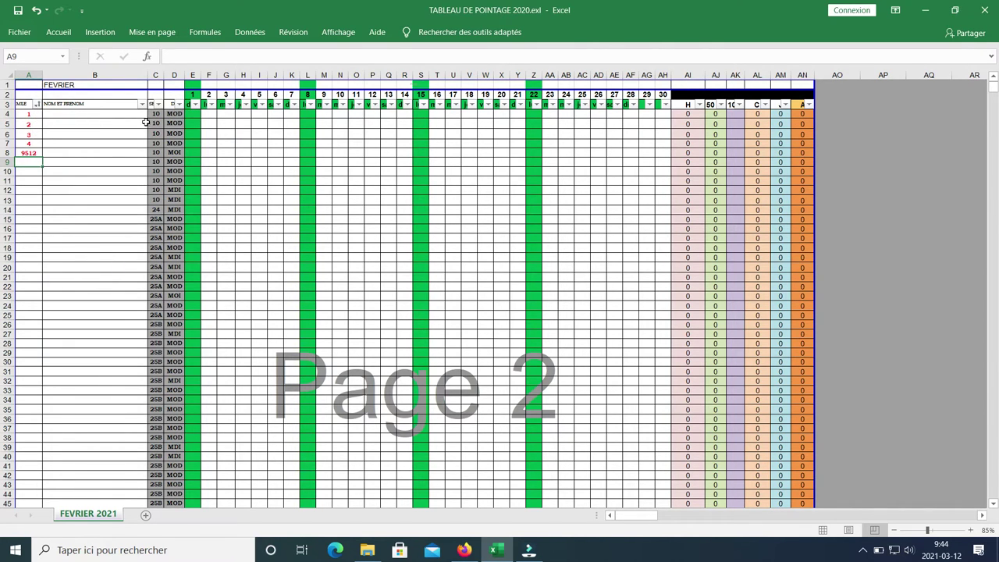
Enter the first employee's full name in cell B4 and check the filter list of the NOM ET PRENOM column
left_click(55, 113)
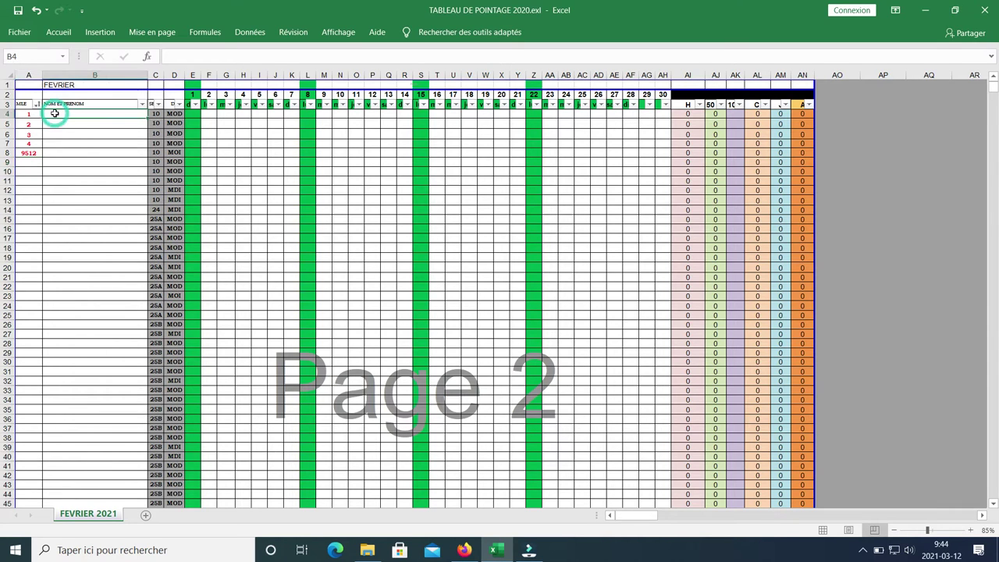
type("hfb hdn")
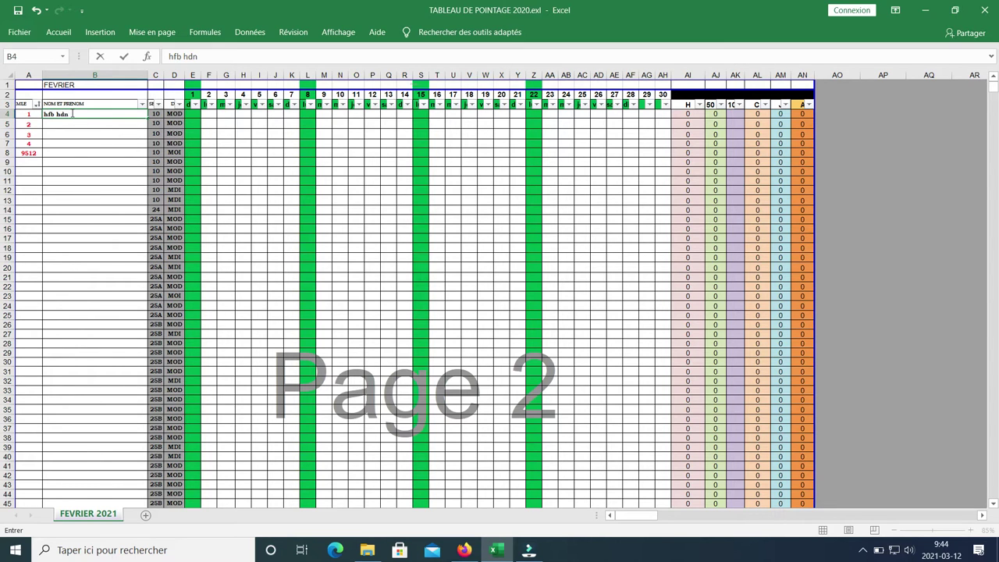
left_click(143, 105)
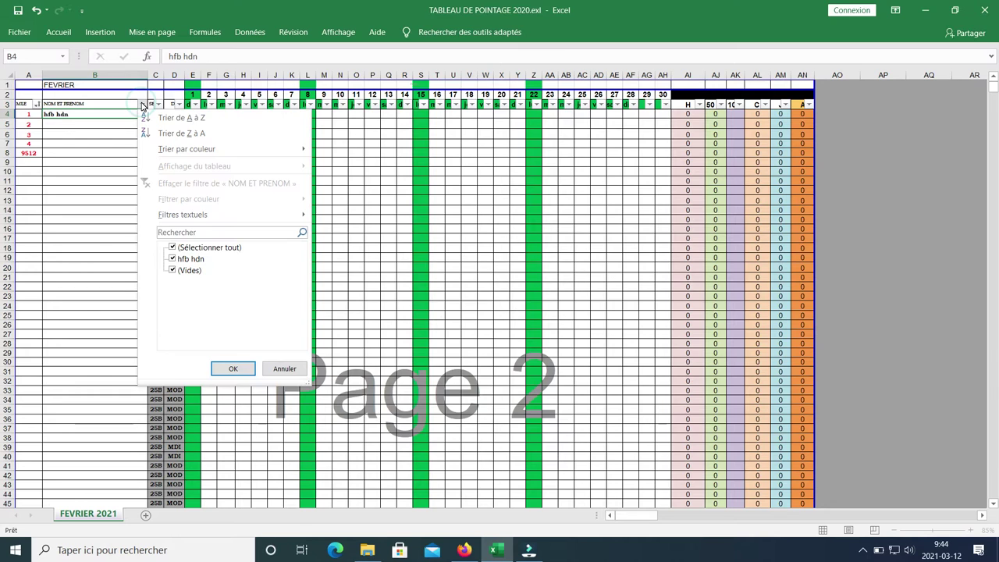
left_click(97, 256)
Examine the SECTION column, from its header in C3 through the different section codes down to row 36
left_click(151, 104)
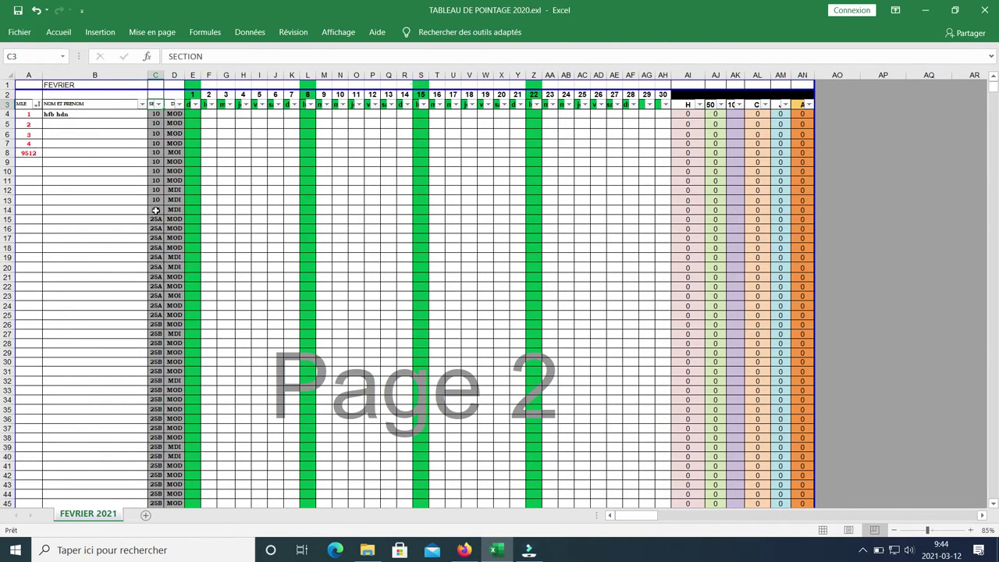
left_click(156, 114)
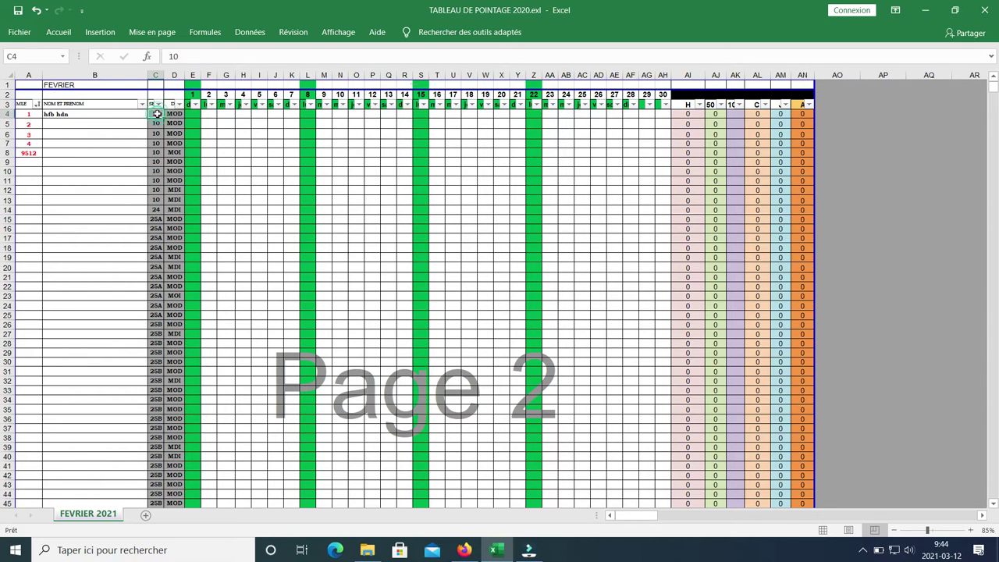
left_click(155, 211)
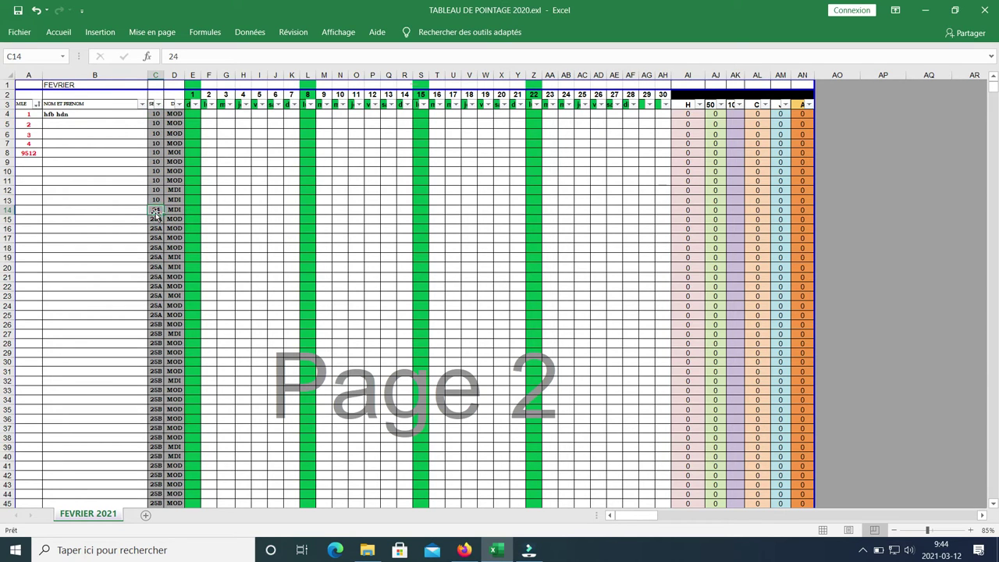
left_click(156, 220)
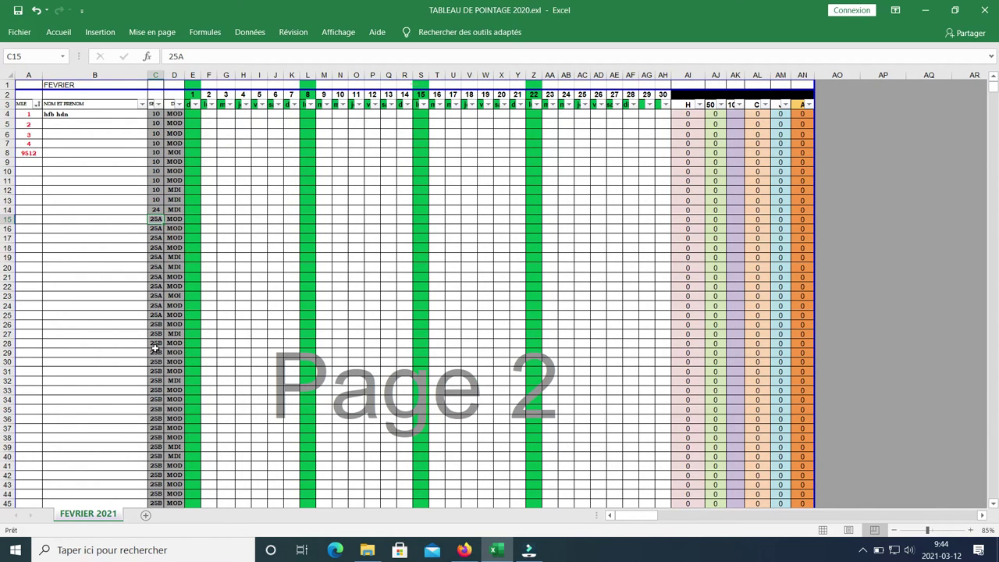
left_click(154, 419)
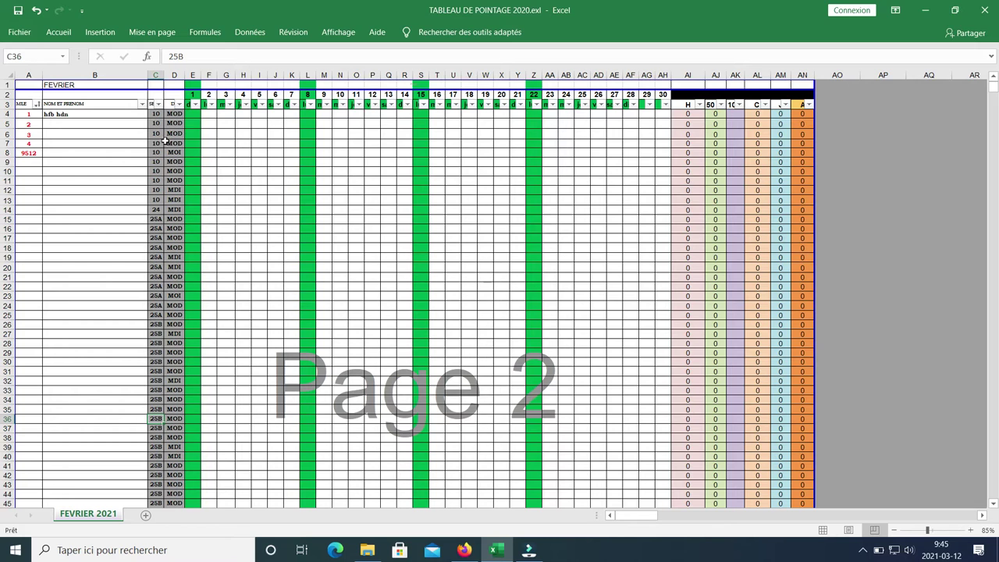
Examine the DO column's header in D3 and the labour category codes in its first three employee rows
left_click(170, 107)
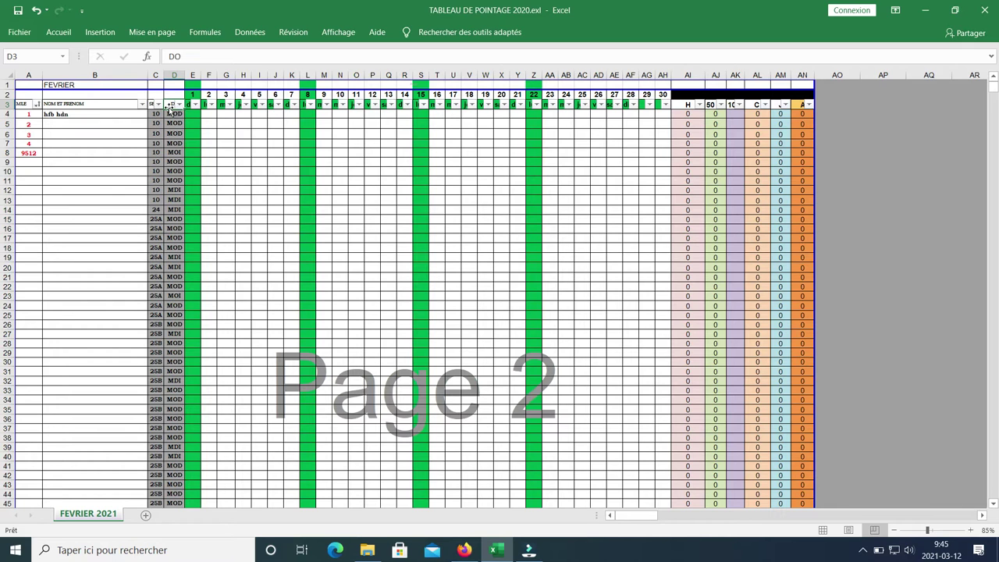
left_click(173, 114)
left_click(176, 123)
left_click(174, 134)
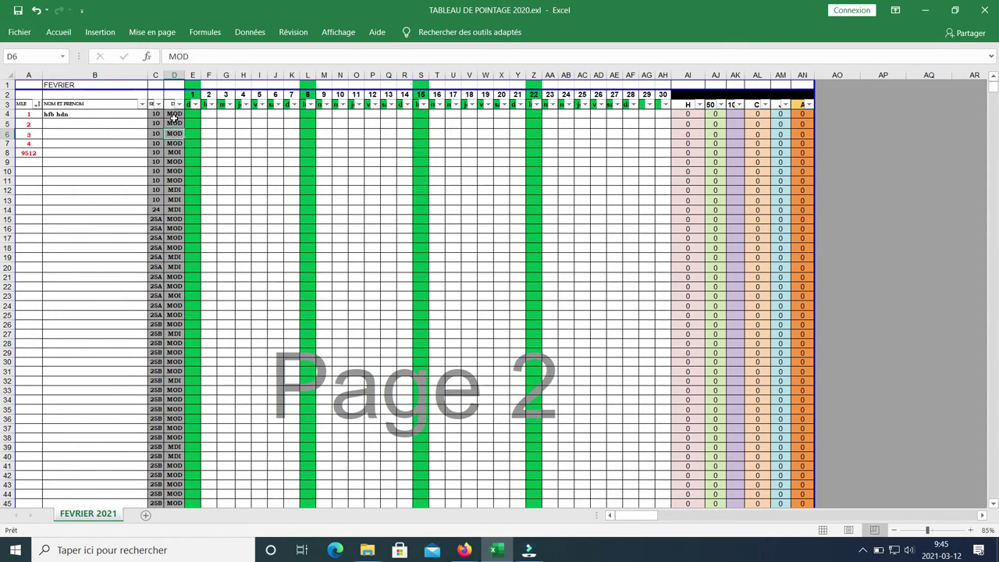
left_click(171, 106)
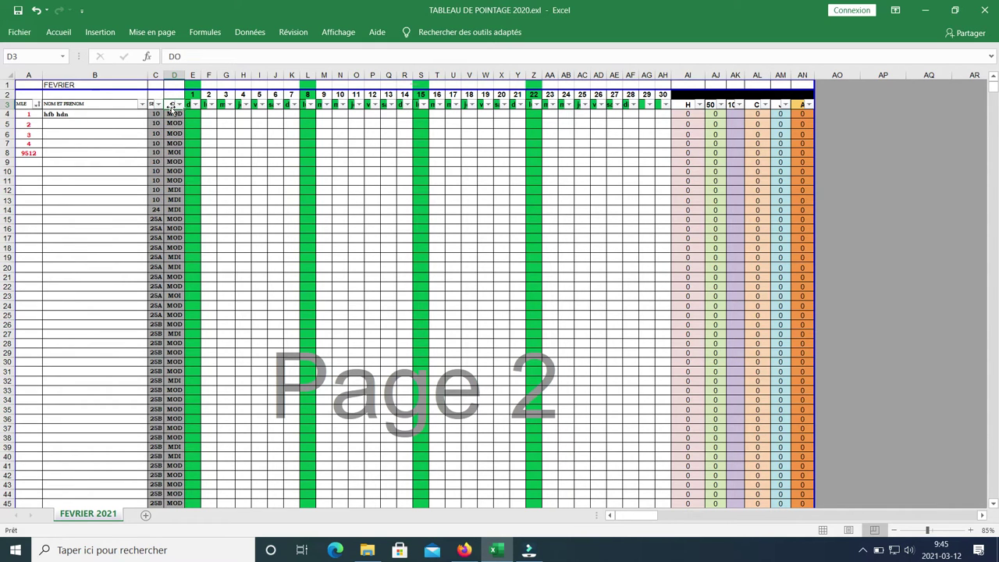
left_click(176, 76)
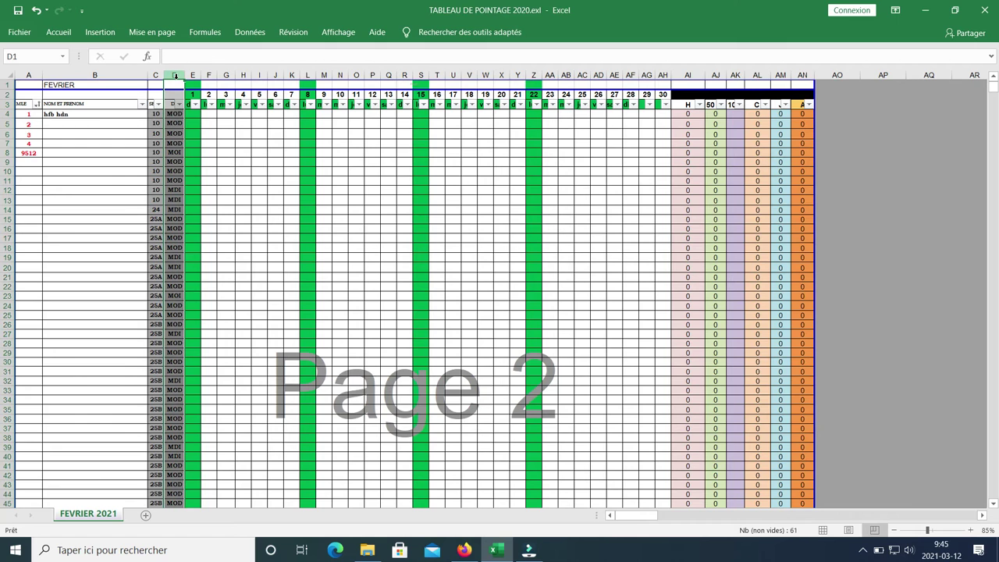
right_click(174, 75)
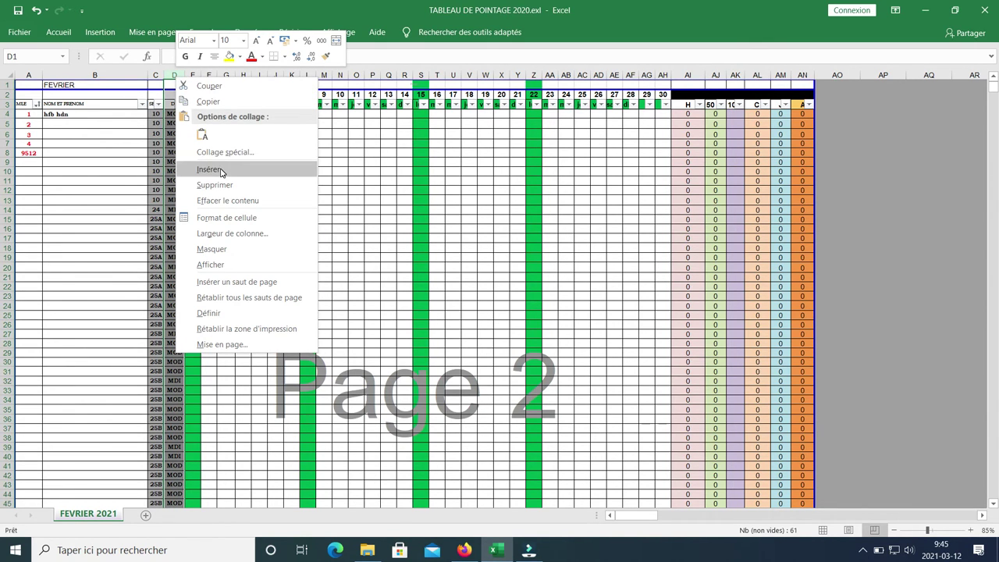
left_click(68, 187)
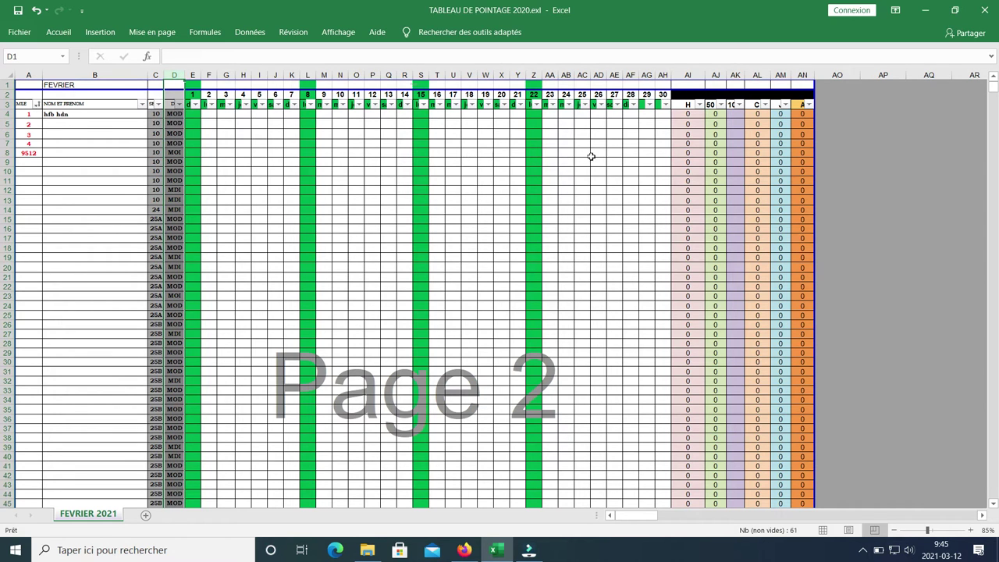
Examine the H total column's header and the daily cells across row 4 that feed it
left_click(690, 106)
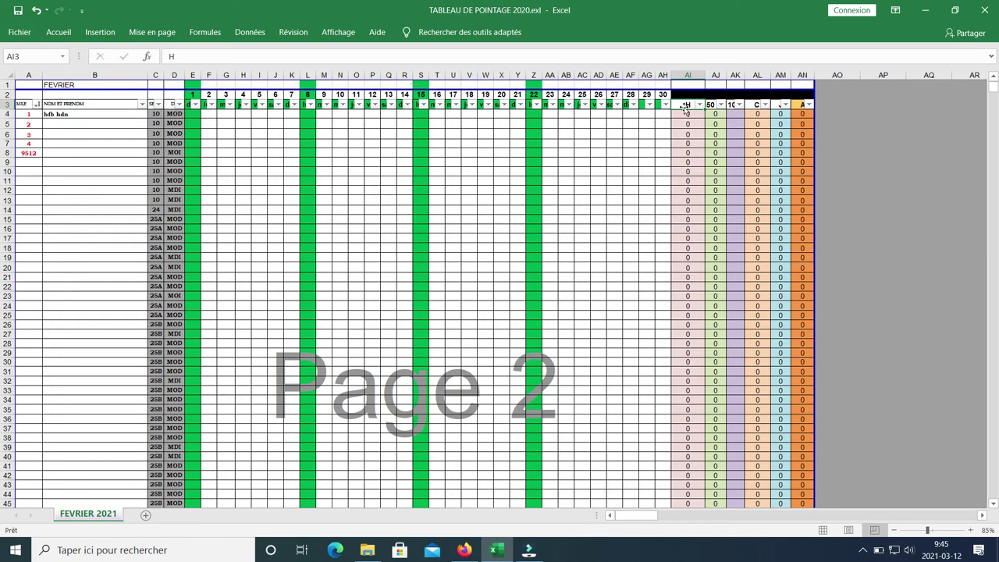
left_click(210, 117)
left_click(225, 115)
key("Right")
key("Right")
key("Right")
key("Right")
key("Right")
key("Right")
key("Right")
key("Right")
key("Right")
key("Right")
key("Right")
key("Right")
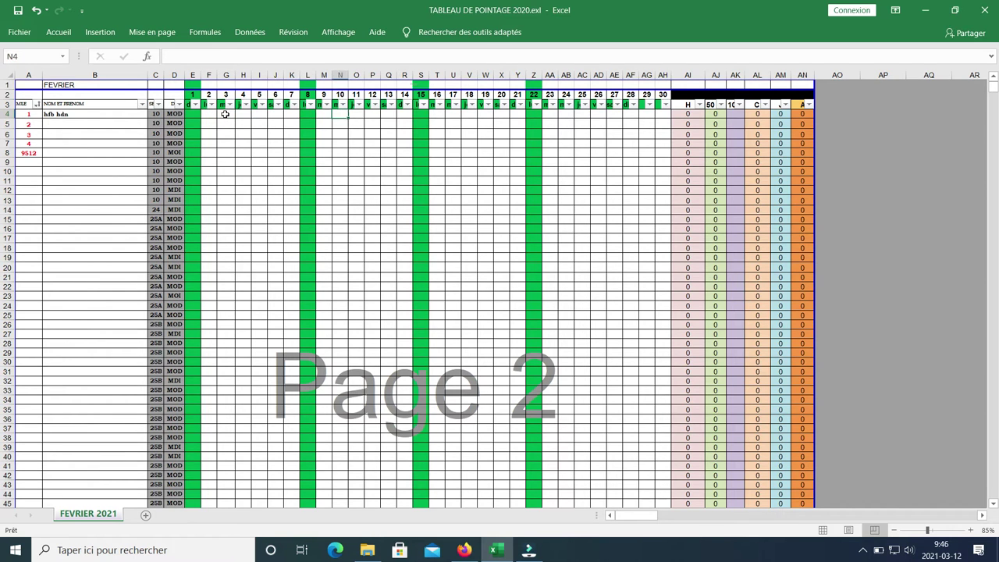
key("Left")
key("Left")
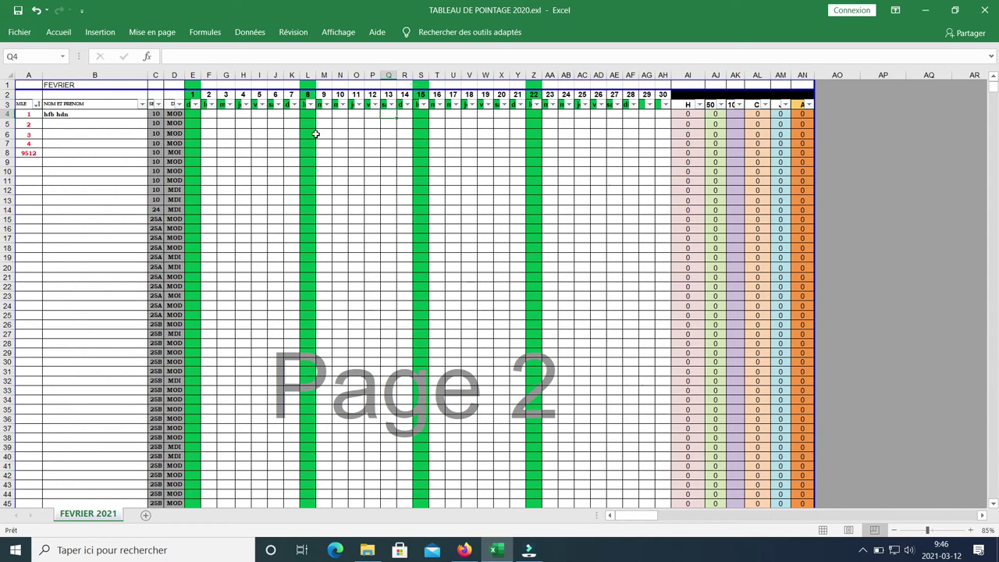
Inspect the first employee's summary cells AI4 to AN4 and the formulas behind the hours, leave, days and absence totals
left_click(715, 115)
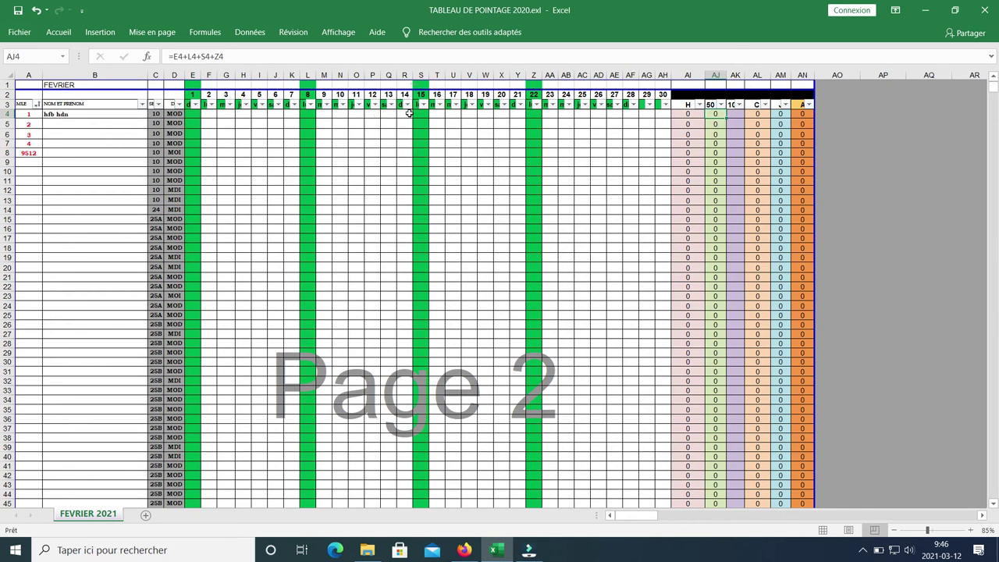
left_click(735, 115)
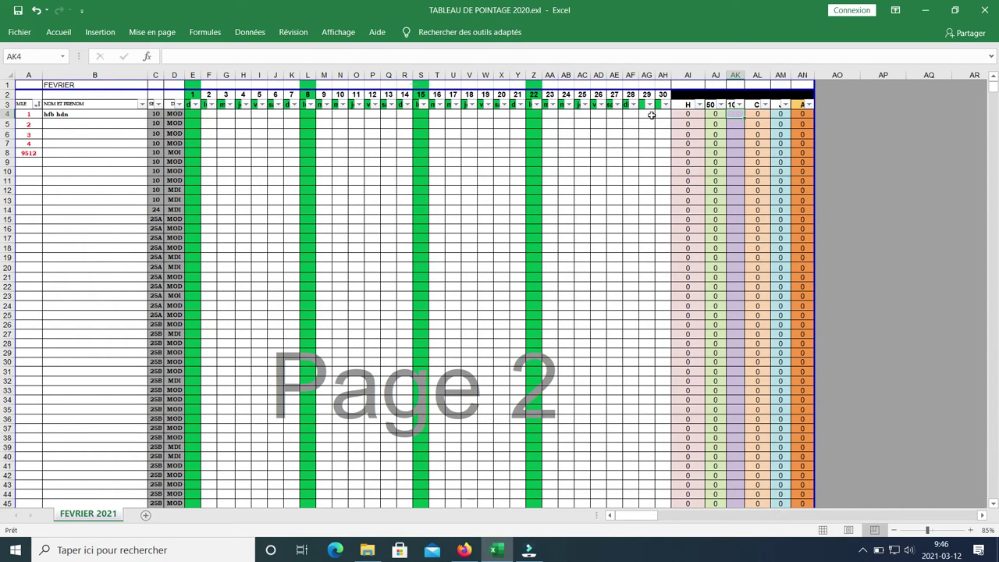
left_click(754, 116)
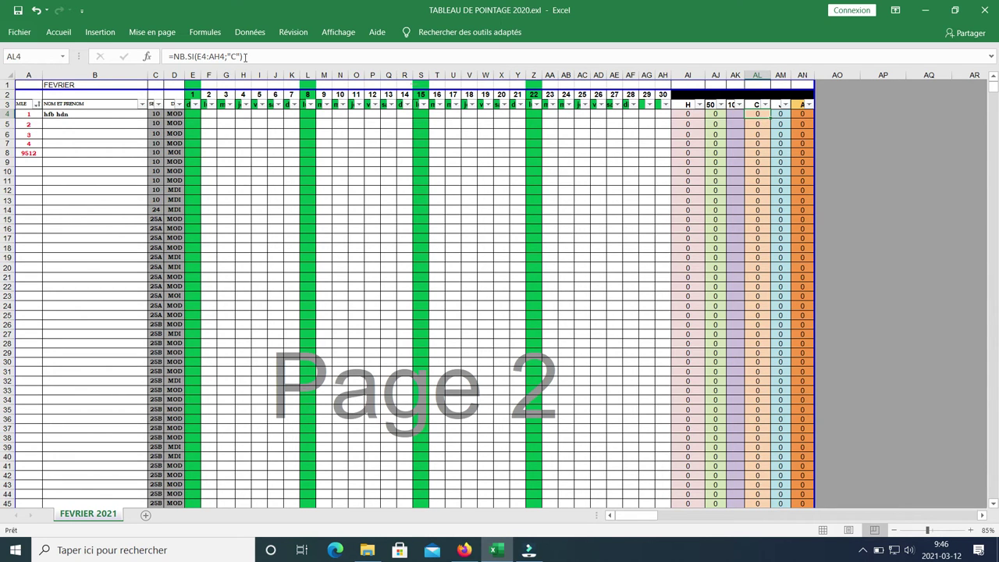
left_click(779, 117)
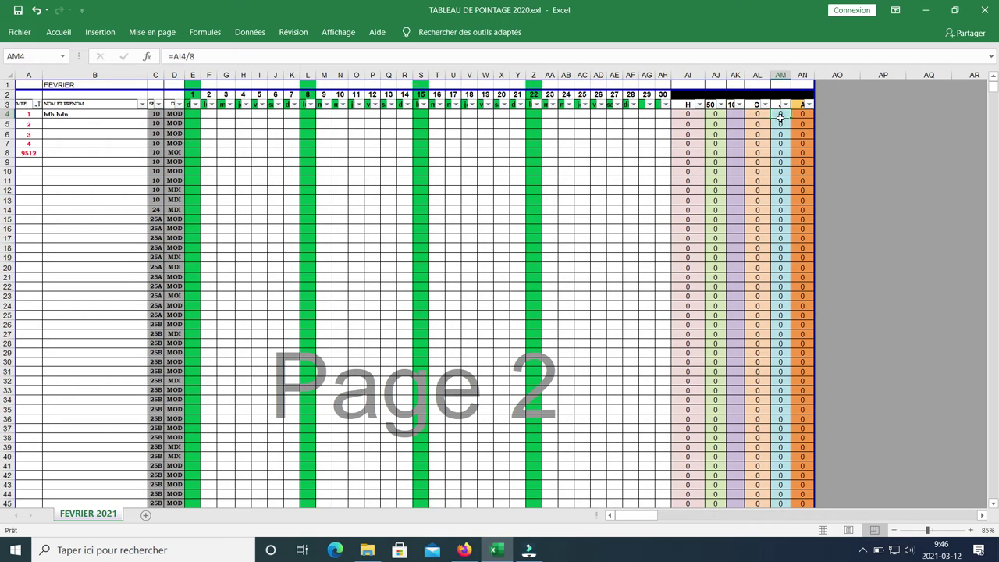
left_click(687, 118)
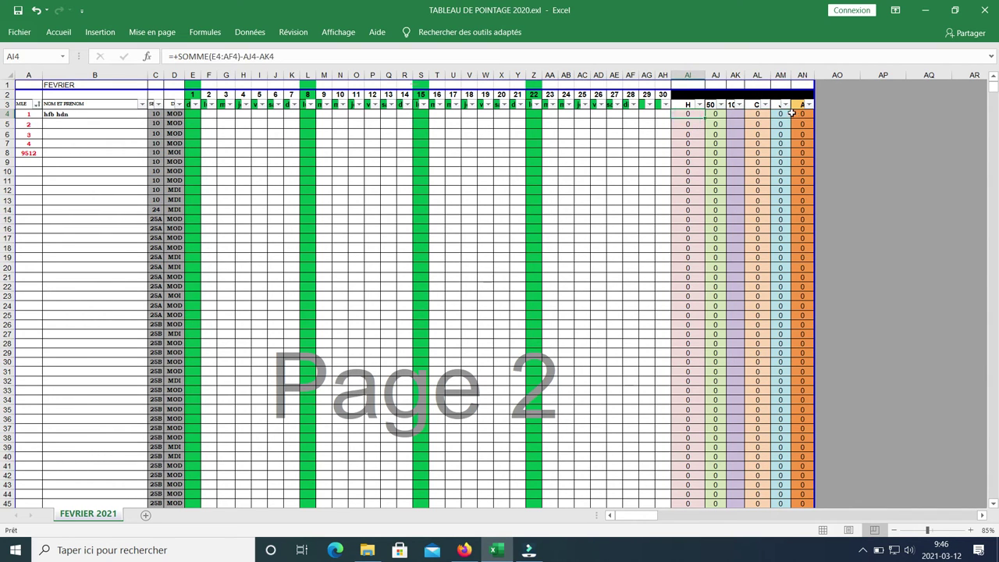
left_click(783, 114)
left_click(685, 117)
left_click(782, 116)
left_click(803, 114)
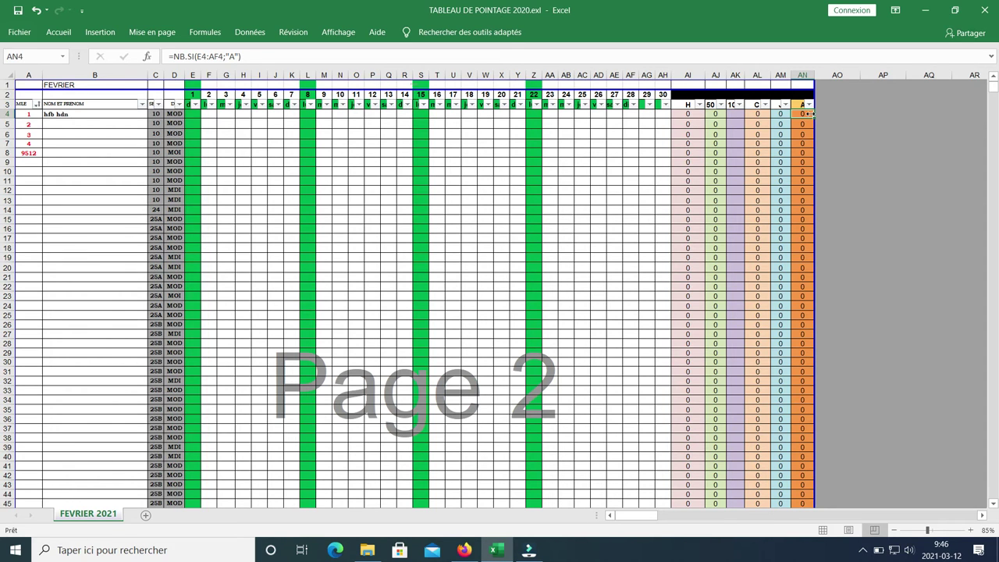
Record 8 hours for the first employee on day 2 in cell F4
left_click(207, 116)
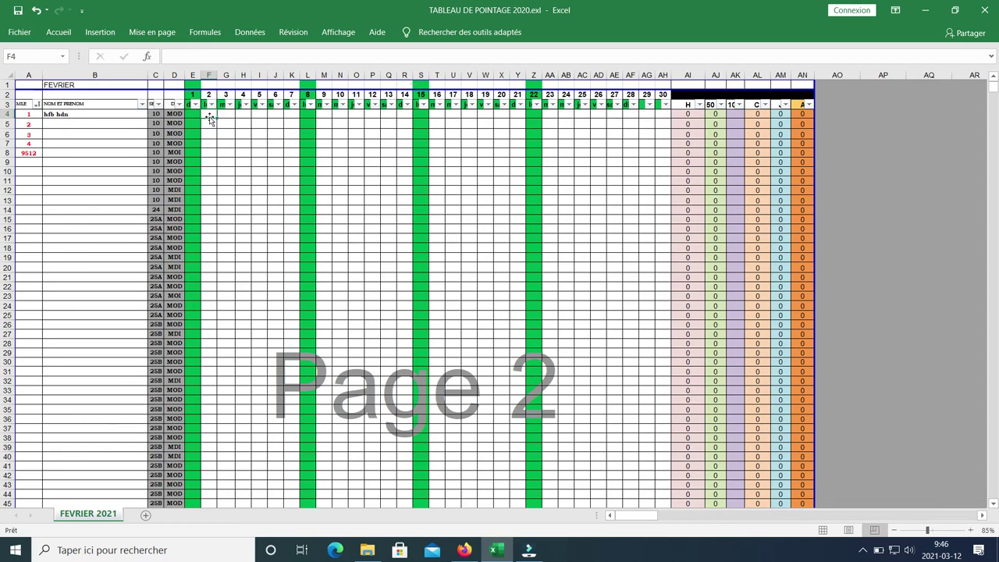
left_click(80, 114)
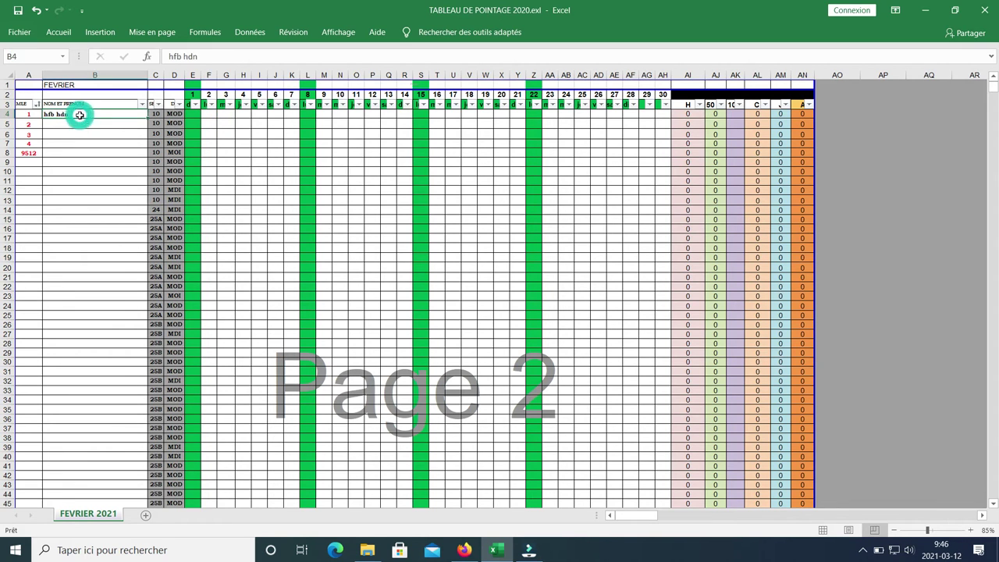
left_click(207, 116)
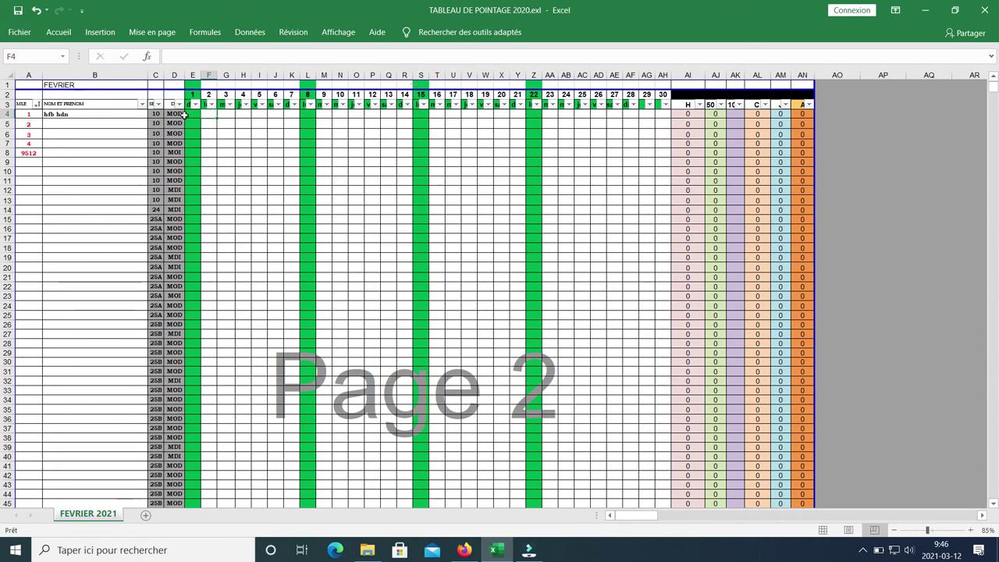
left_click(213, 115)
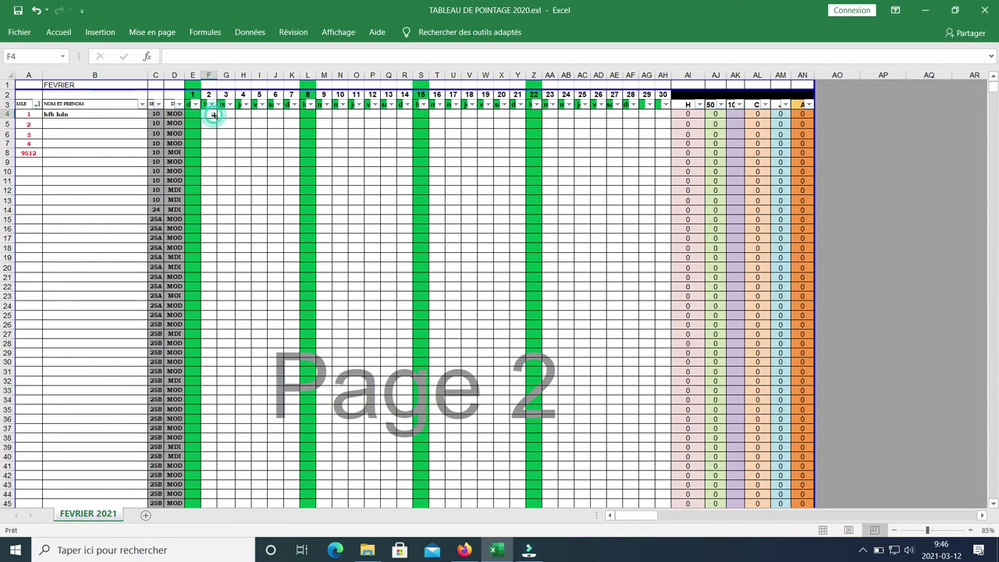
type("8")
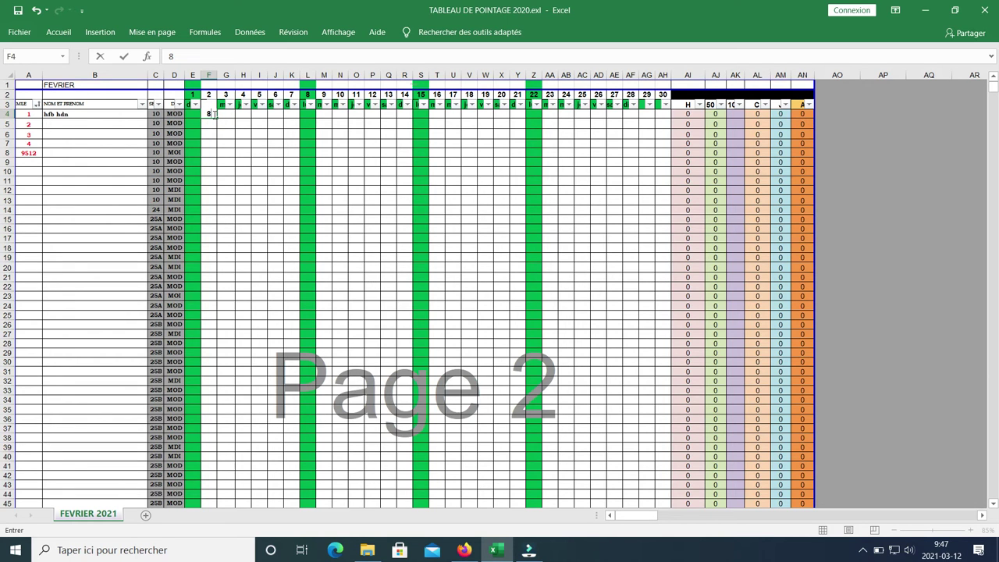
key("Tab")
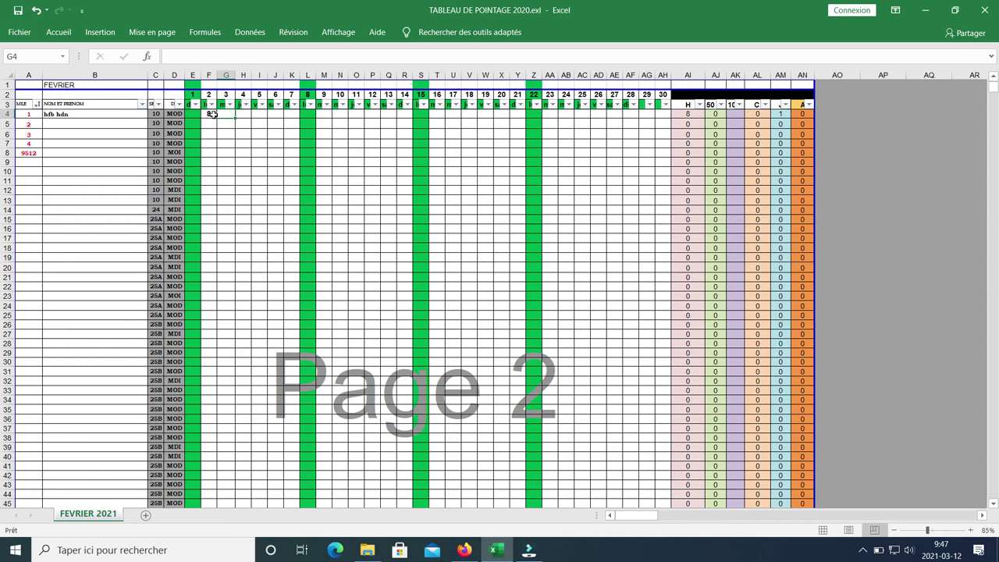
Record 8 hours for the first employee on days 3, 4, 6 and 7, and an absence code A on day 5
type("8")
key("Tab")
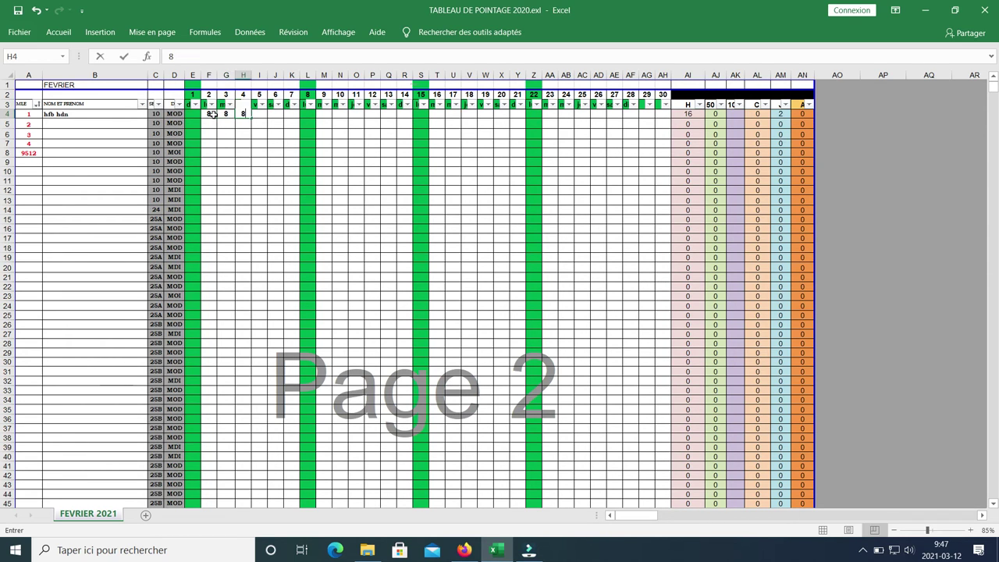
type("8")
key("Tab")
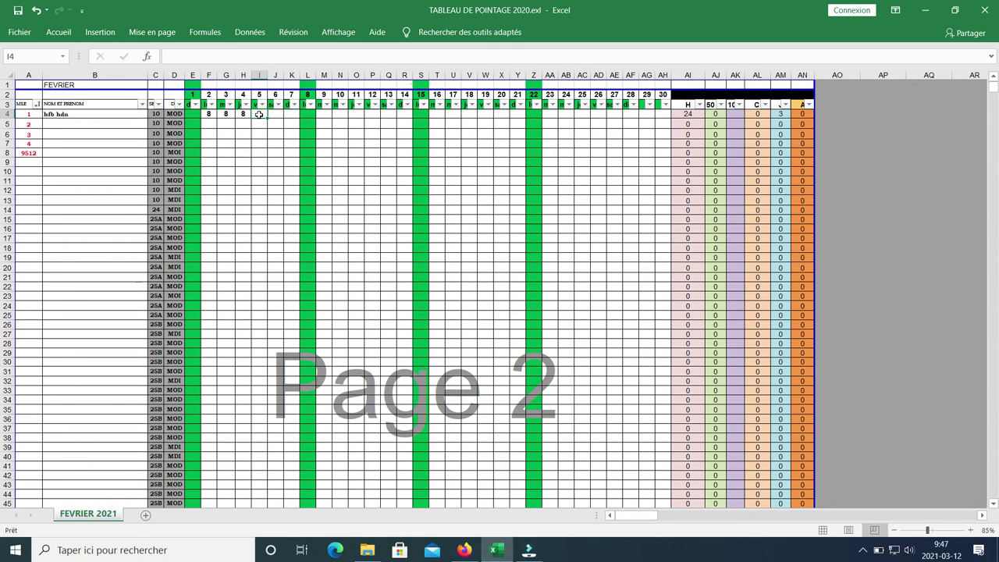
type("A")
key("Tab")
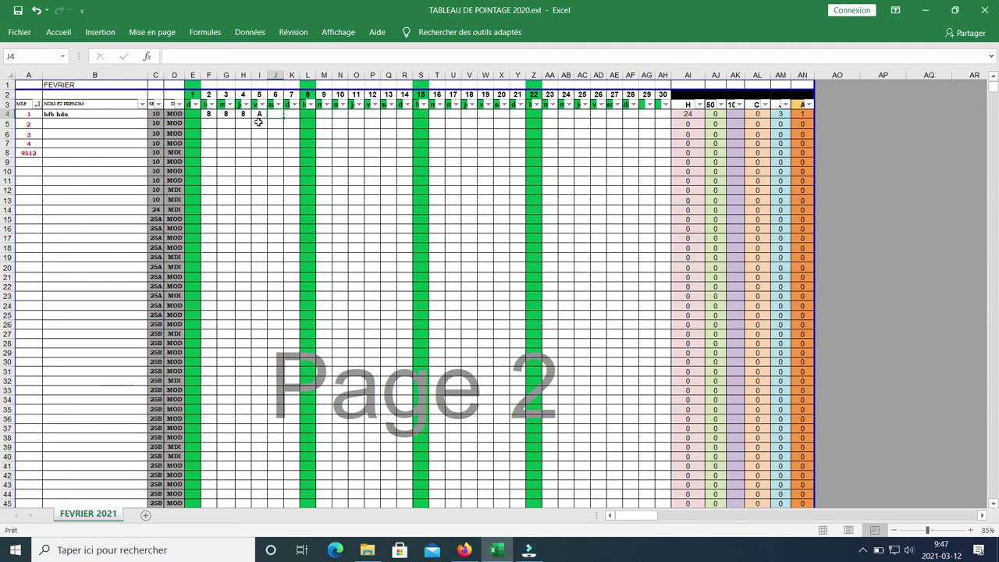
type("8")
key("Tab")
type("8")
key("Tab")
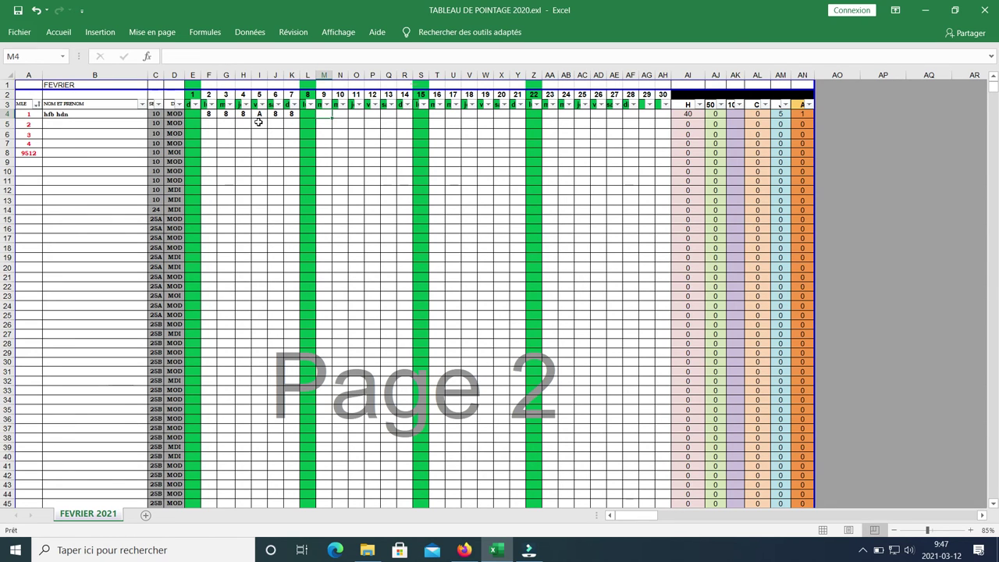
Enter leave code C for the first employee on day 9 in cell M4 and shade the cell light orange
key("Tab")
key("shift+Tab")
type("C")
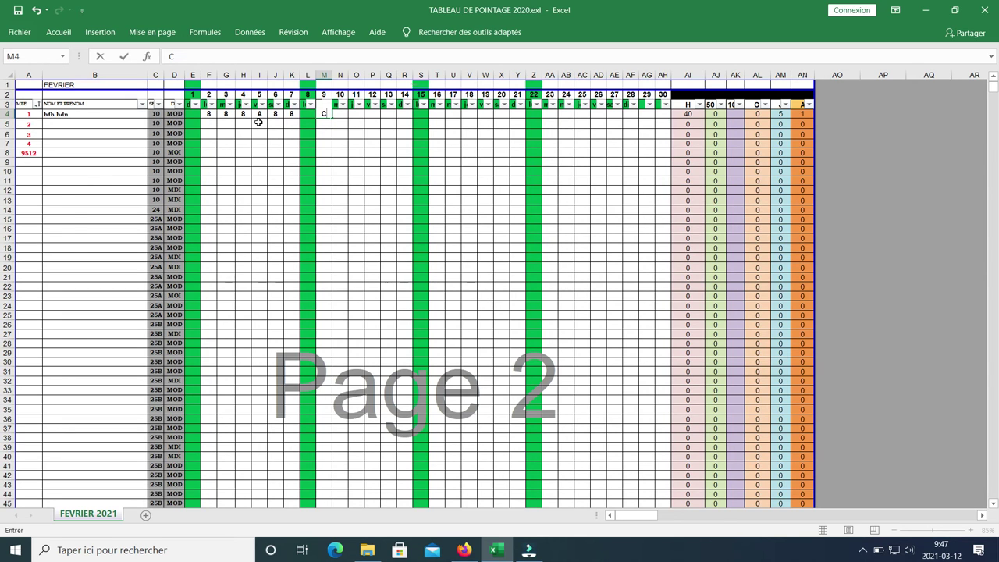
key("Tab")
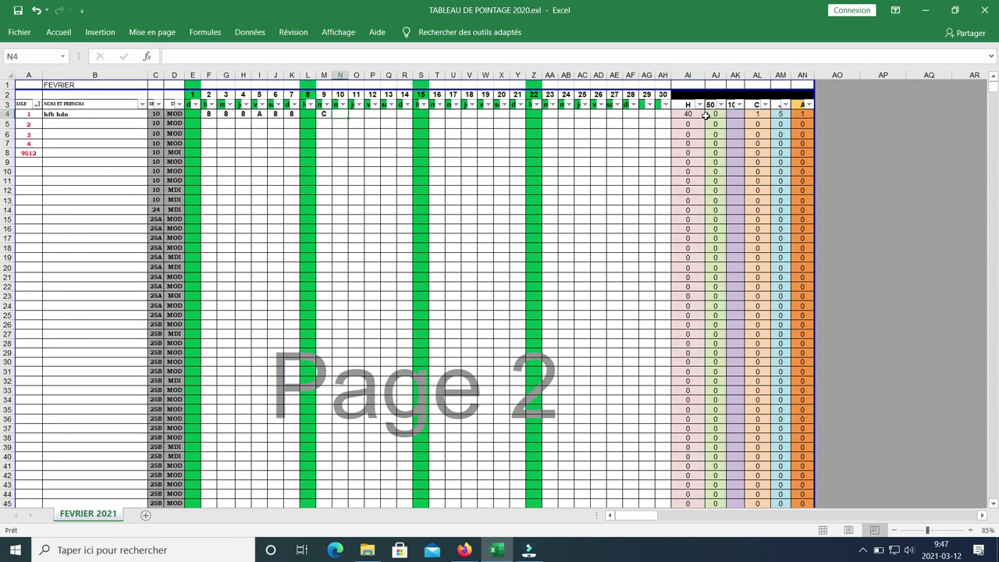
left_click(324, 114)
left_click(60, 34)
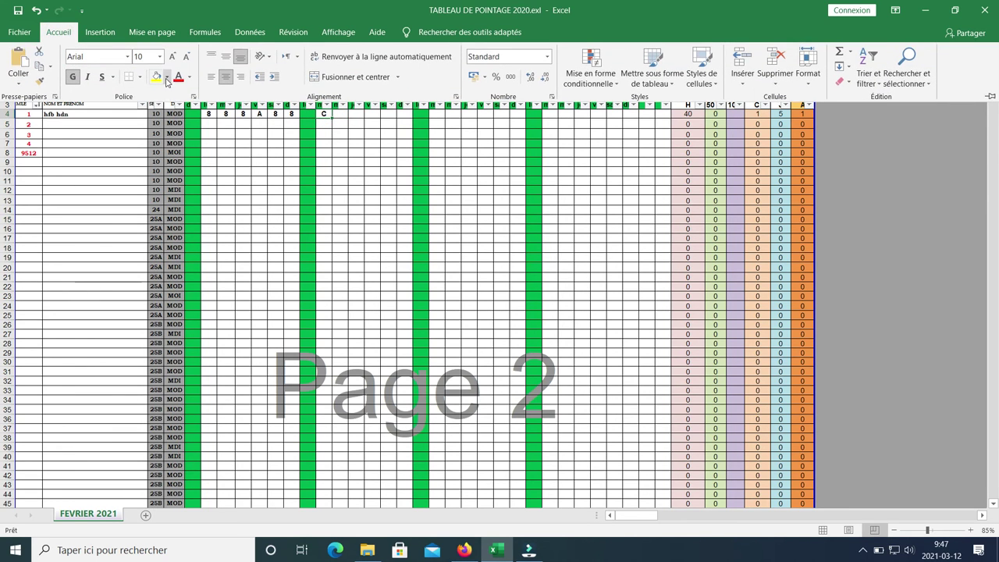
left_click(166, 77)
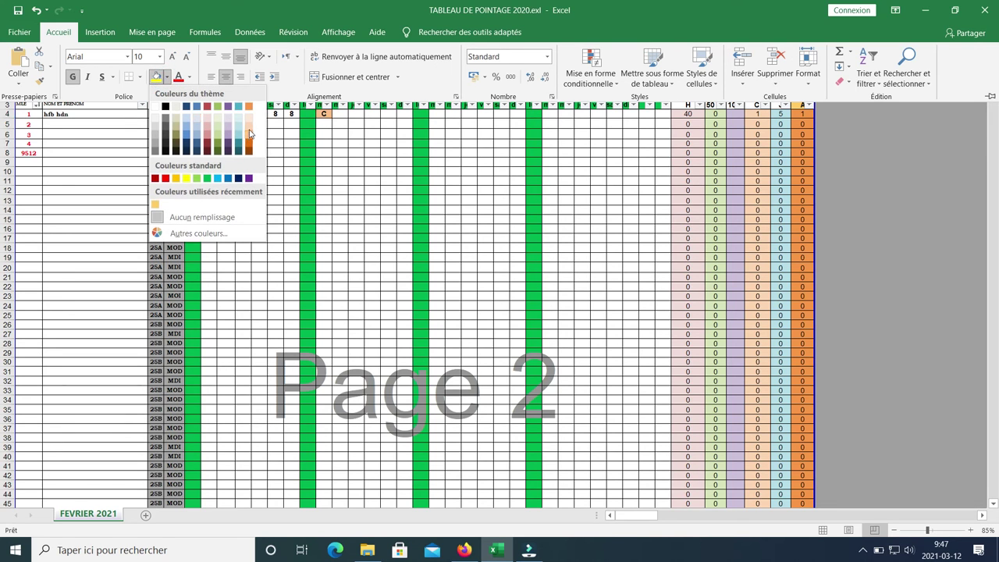
left_click(248, 124)
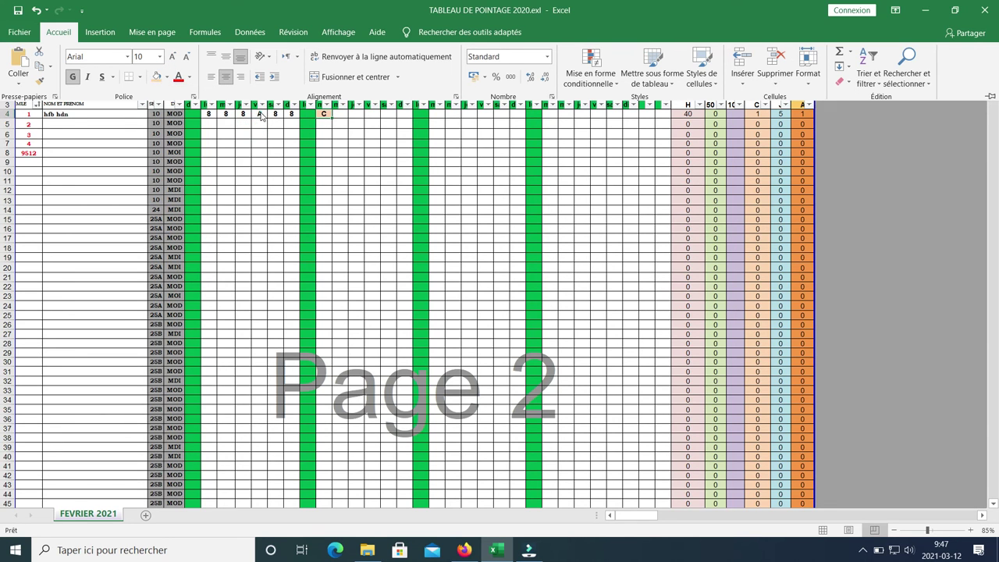
Shade the first employee's absence cell I4 dark orange
left_click(260, 116)
left_click(260, 115)
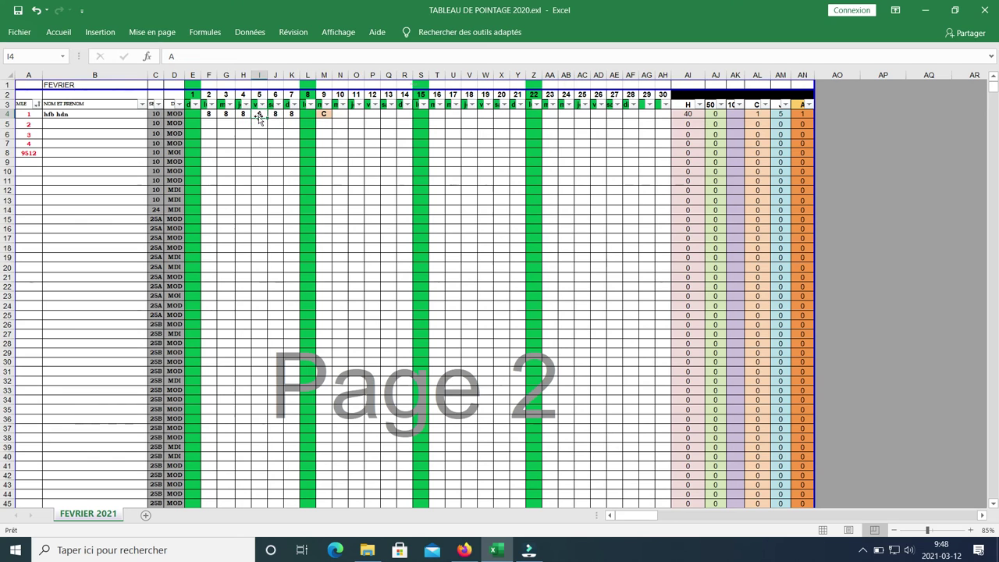
left_click(59, 32)
left_click(166, 77)
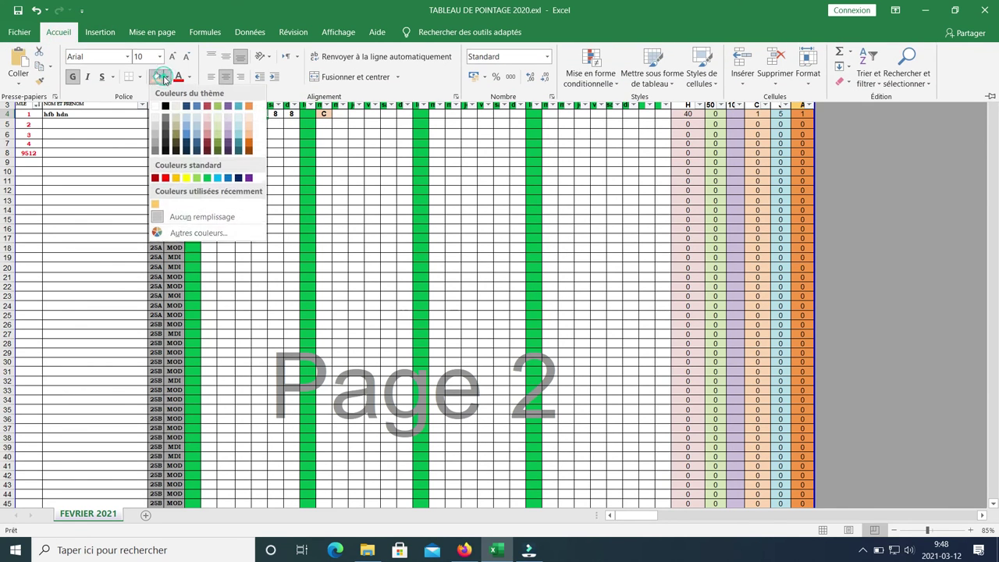
left_click(250, 146)
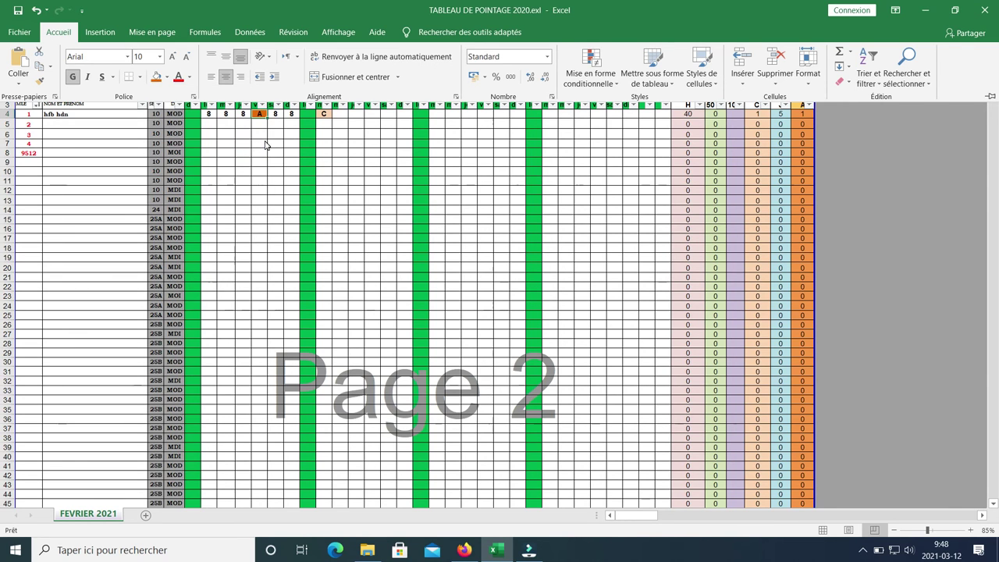
Copy the shaded leave cell M4 to N12, extend it across to Q12, and inspect the leave formula in AL12
left_click(324, 115)
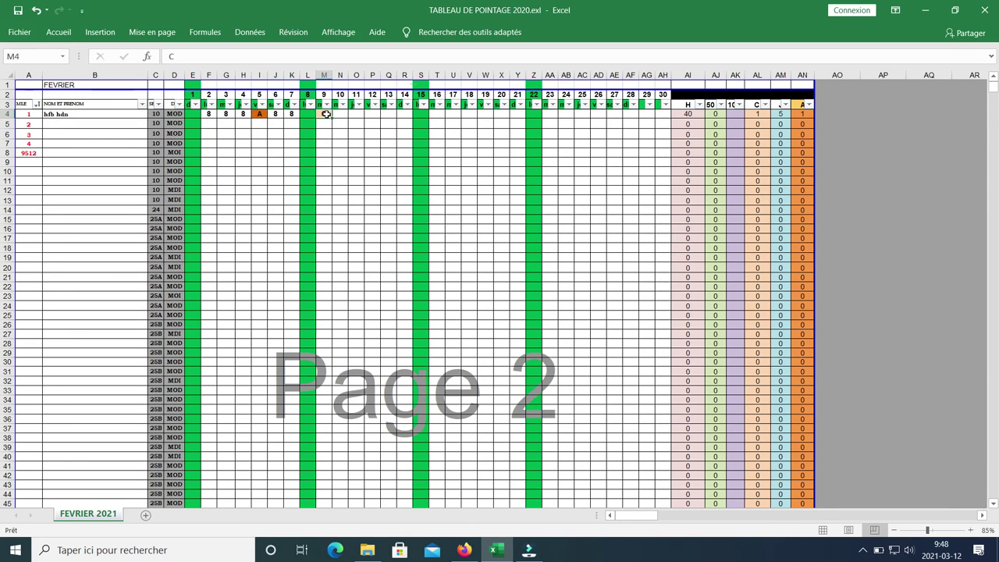
key("ctrl+c")
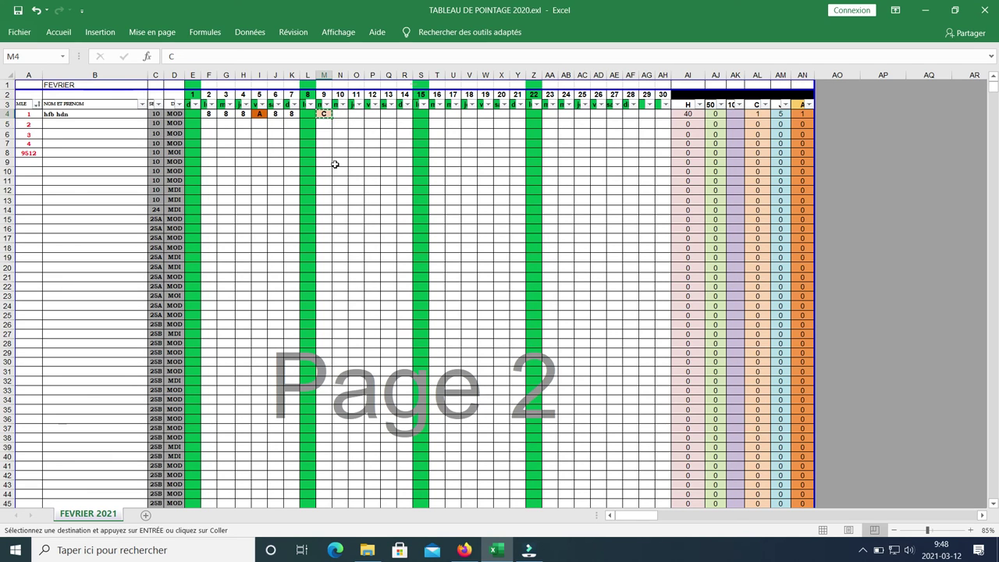
left_click(341, 191)
key("ctrl+v")
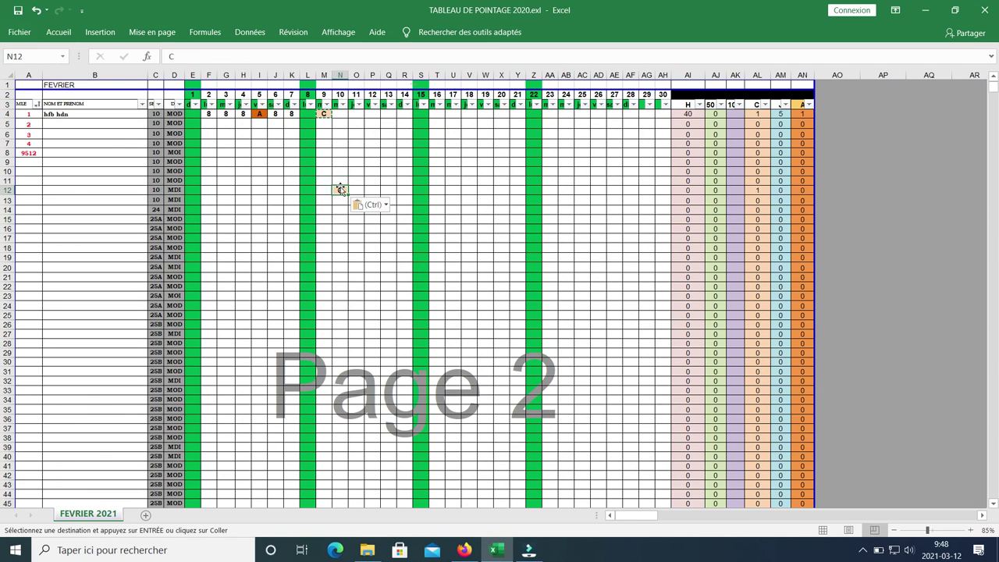
left_click_drag(348, 195, 395, 194)
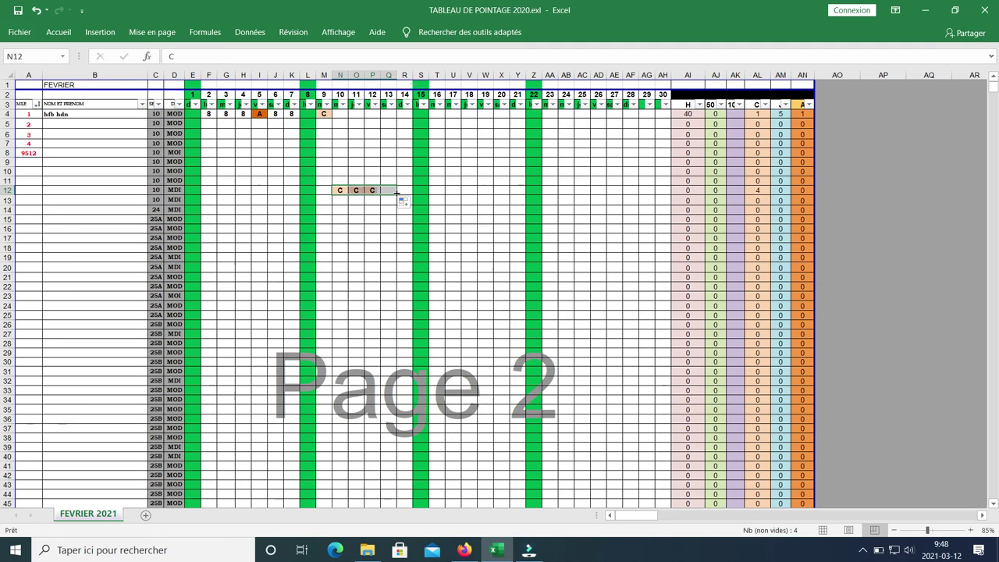
left_click(374, 221)
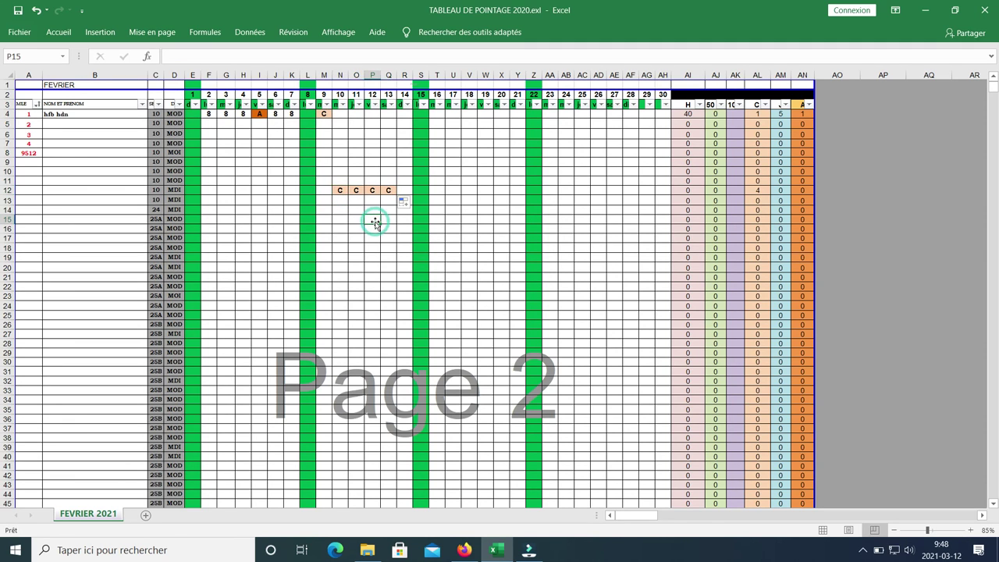
left_click(765, 193)
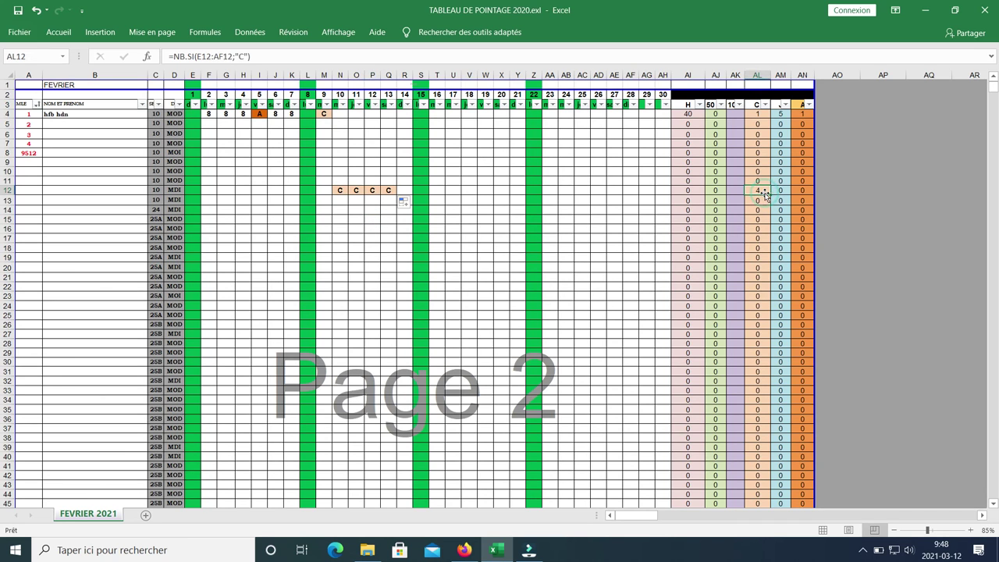
Undo the leave codes in row 12, the orange fills in row 4 and the C entry in M4
key("ctrl+z")
key("ctrl+z")
key("ctrl+z")
key("ctrl+z")
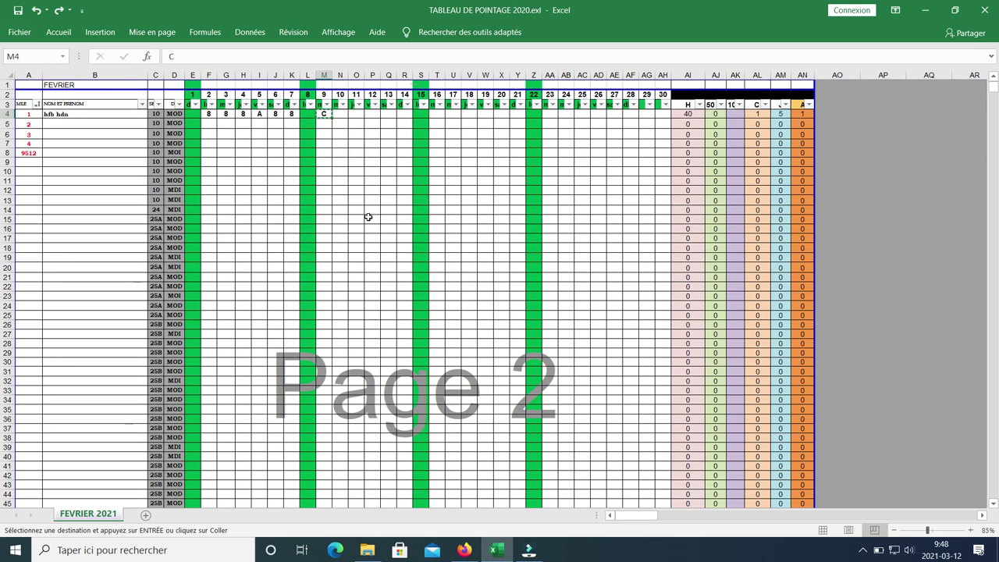
key("ctrl+z")
left_click(350, 172)
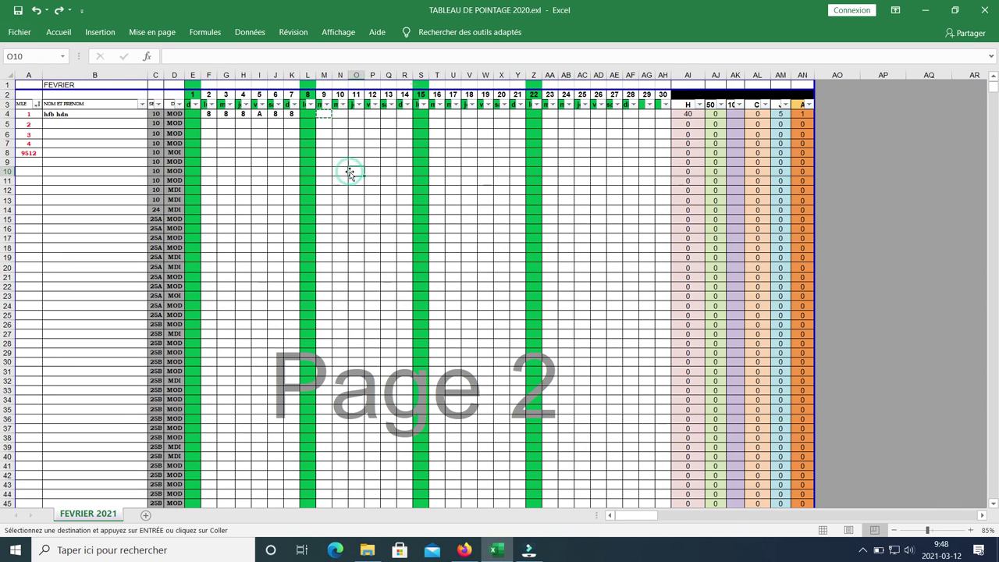
left_click(264, 145)
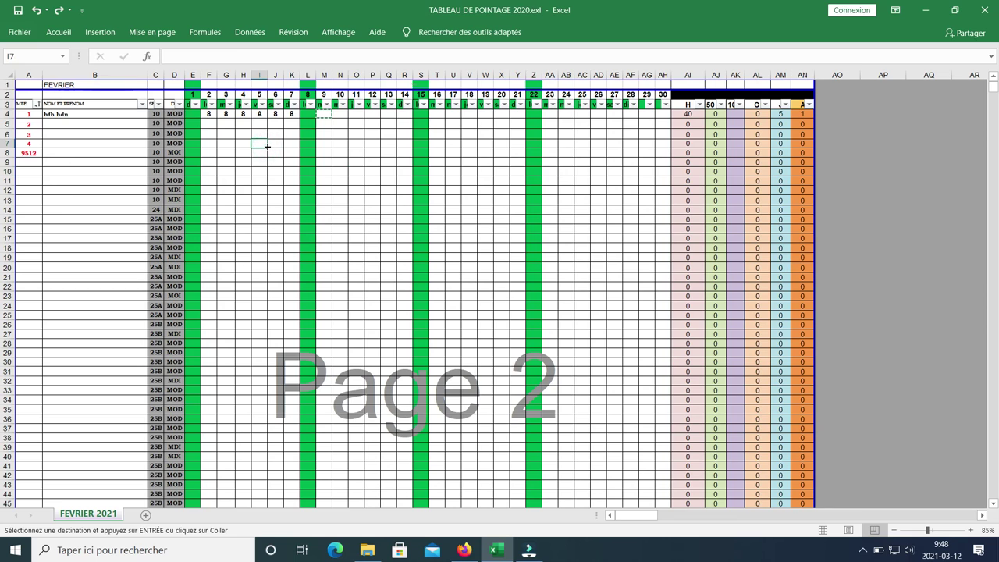